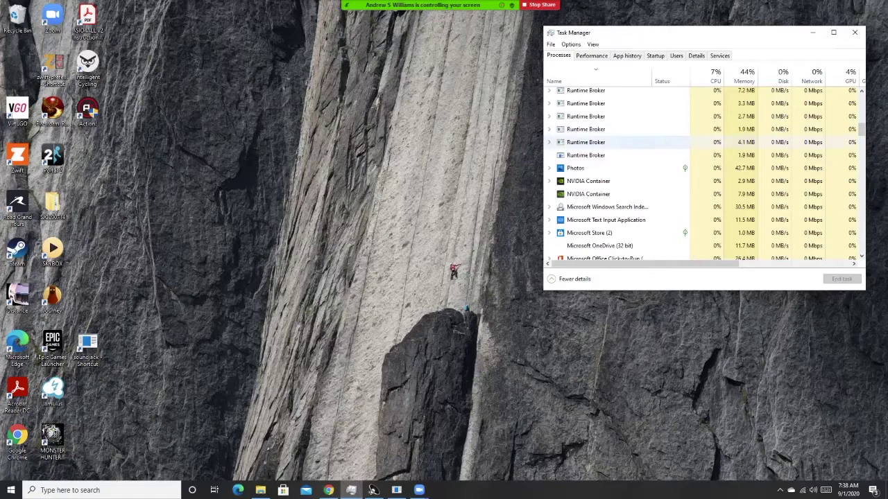
- Check the running processes in Task Manager and shut down Soundjack through its system tray icon
scroll(624, 145, up, 2)
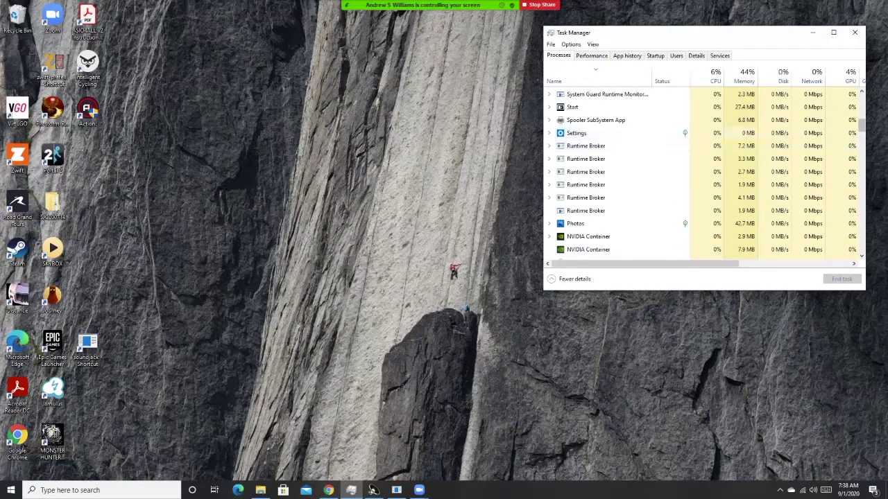
scroll(624, 173, up, 4)
scroll(624, 173, up, 1)
scroll(624, 174, down, 4)
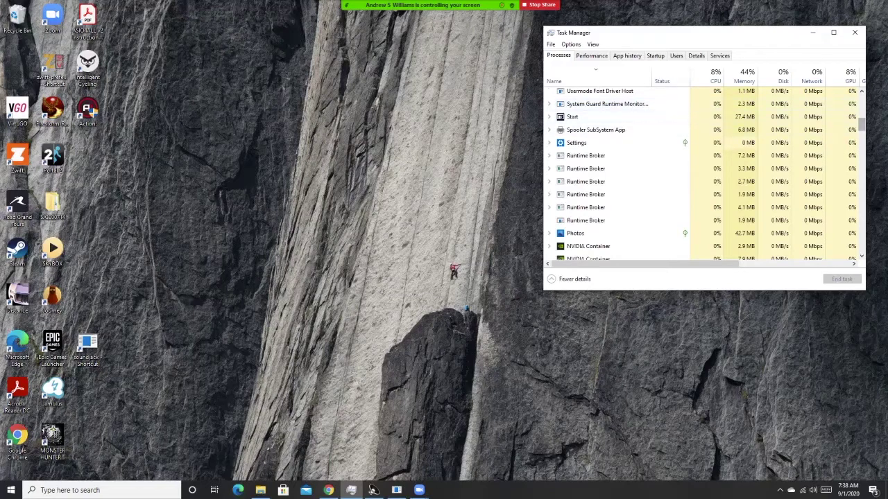
scroll(625, 160, up, 10)
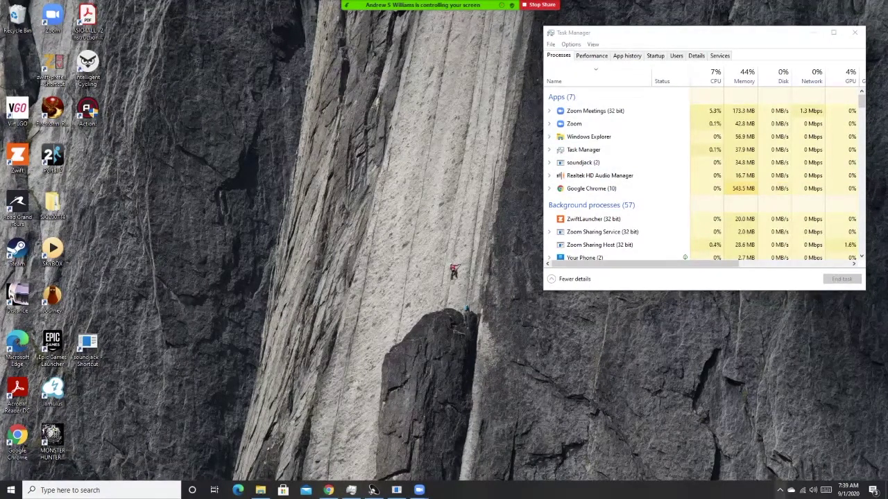
click(779, 490)
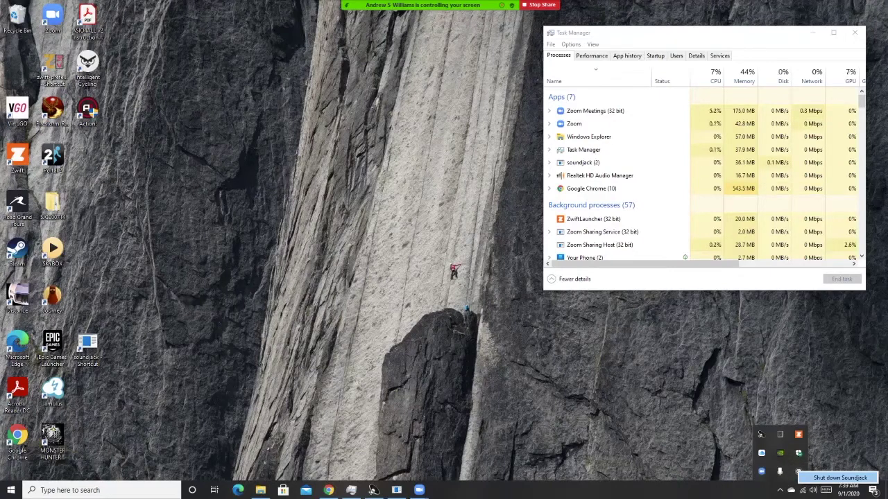
click(840, 478)
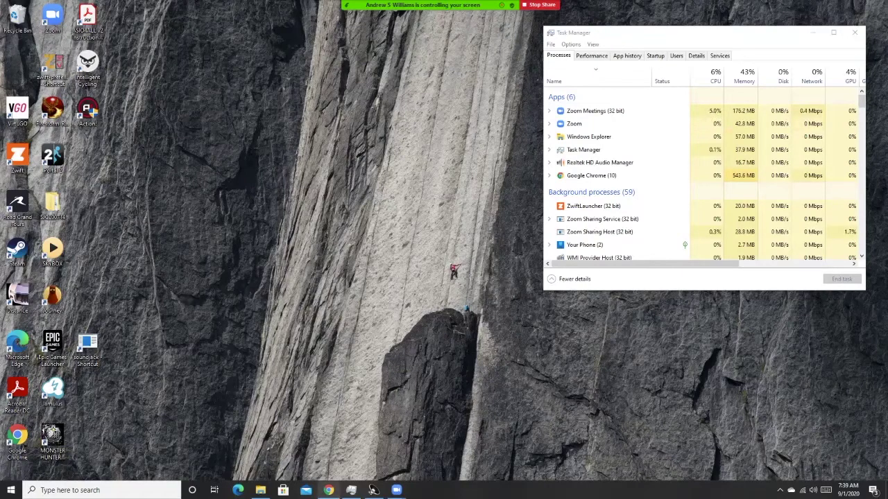
- Switch to Chrome and open the asio4all.org website
click(328, 491)
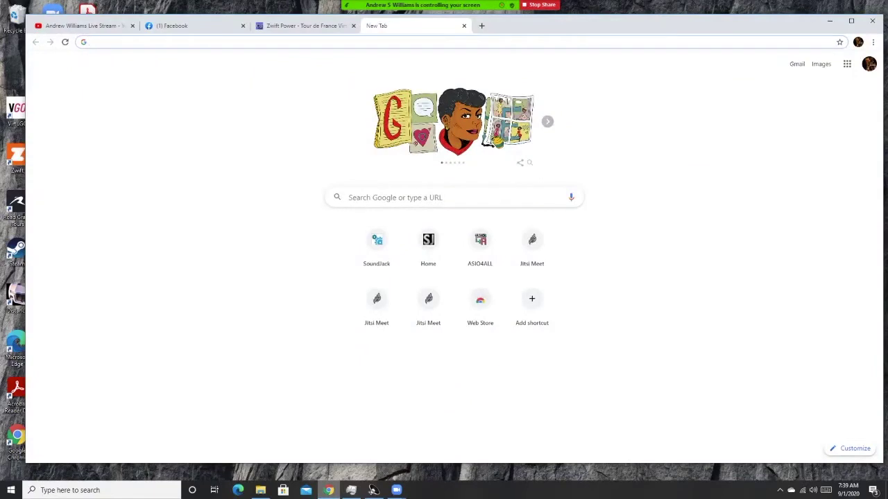
click(91, 41)
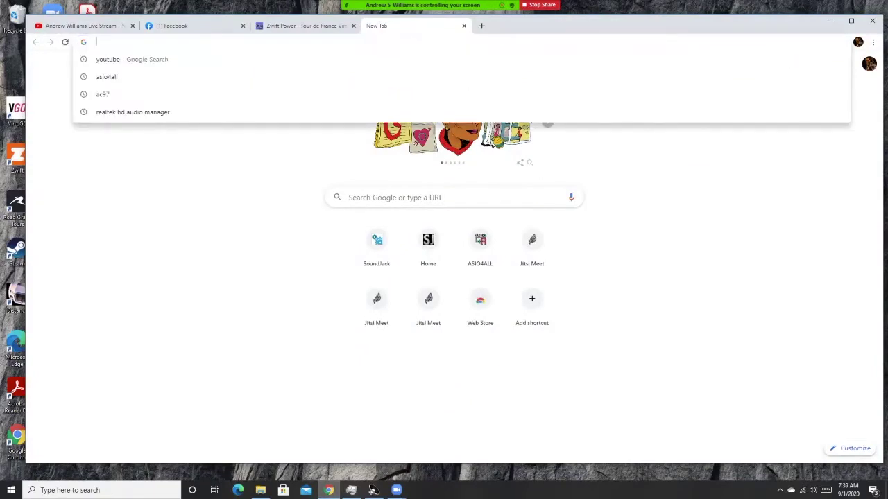
text(asio4a)
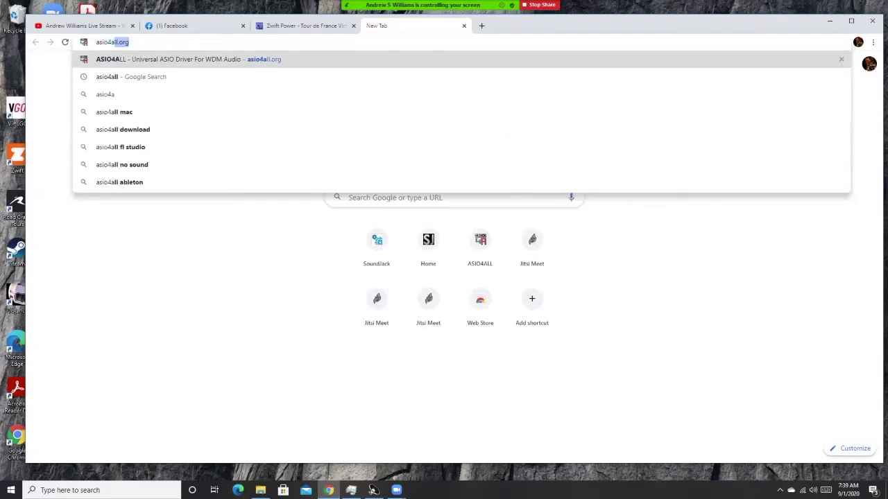
text(ll)
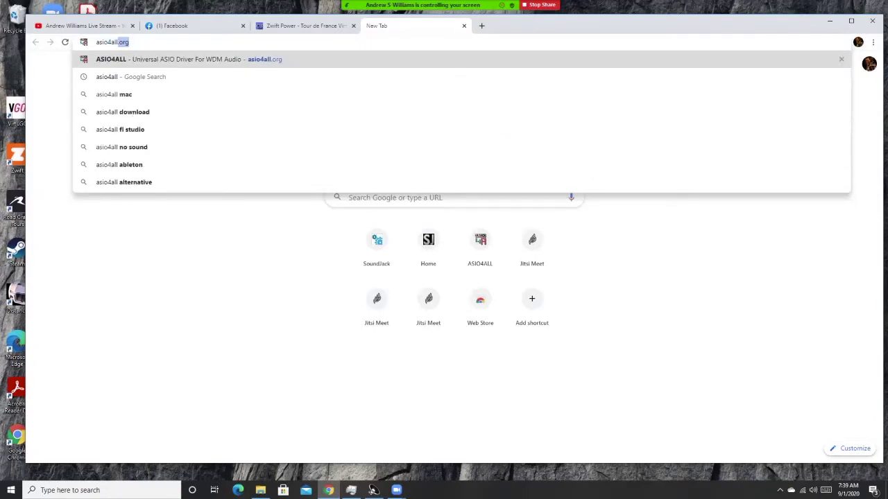
text(.org)
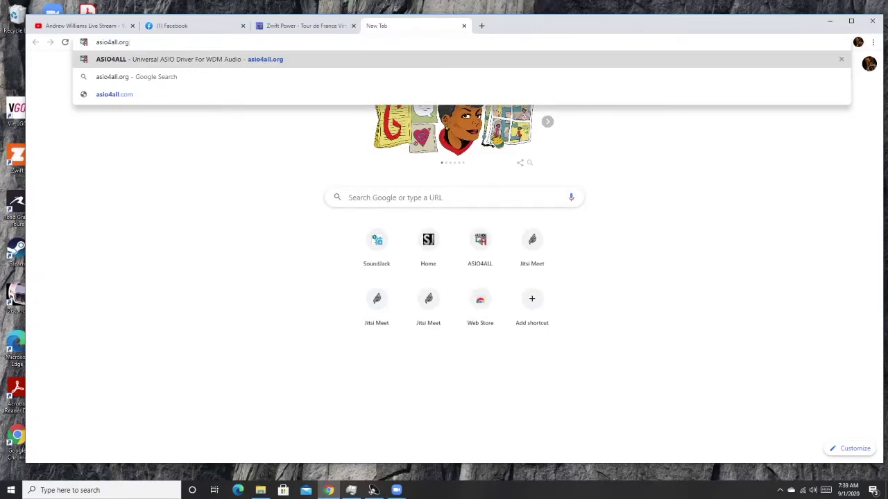
key(Return)
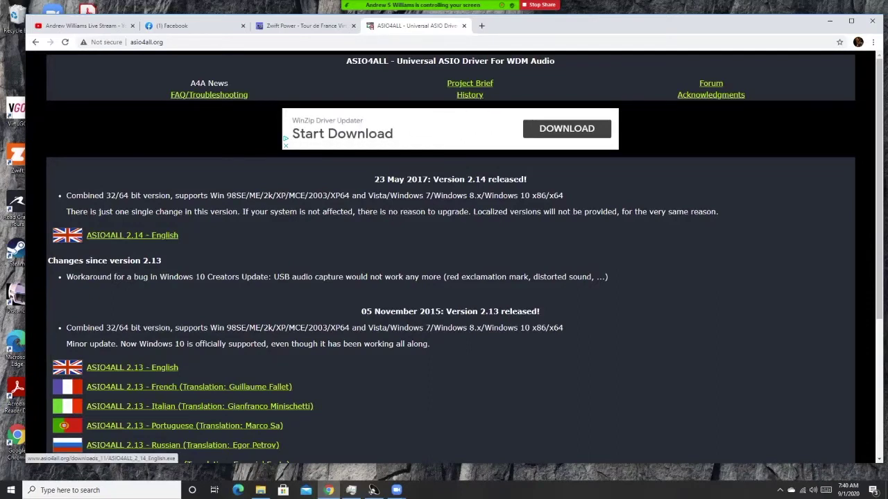
- Download the English ASIO4ALL 2.14 installer and open it, declining its request to make changes to the device
click(132, 235)
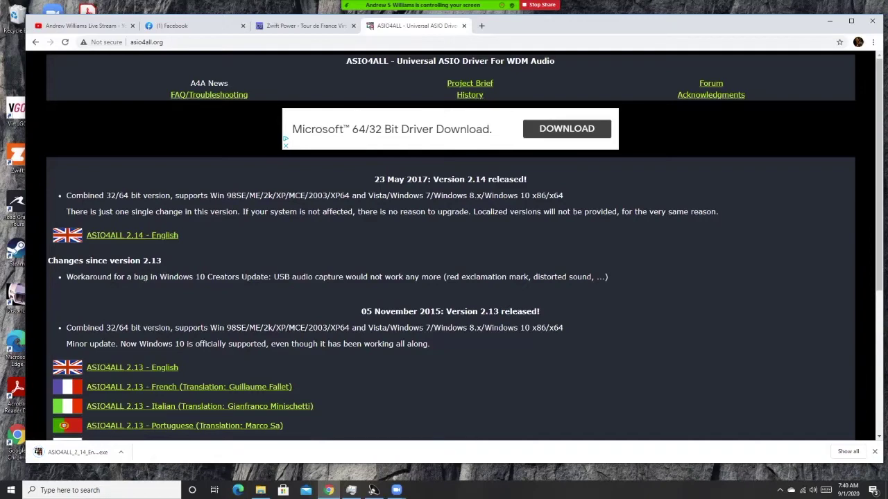
click(73, 452)
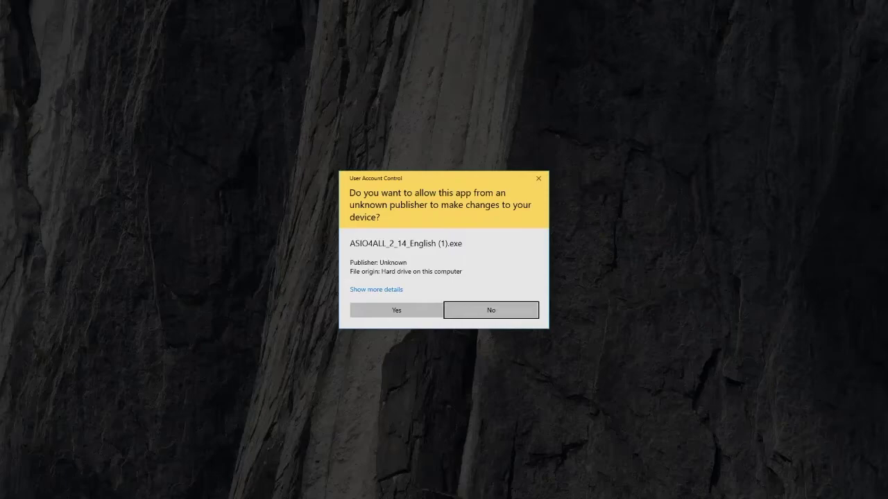
key(Return)
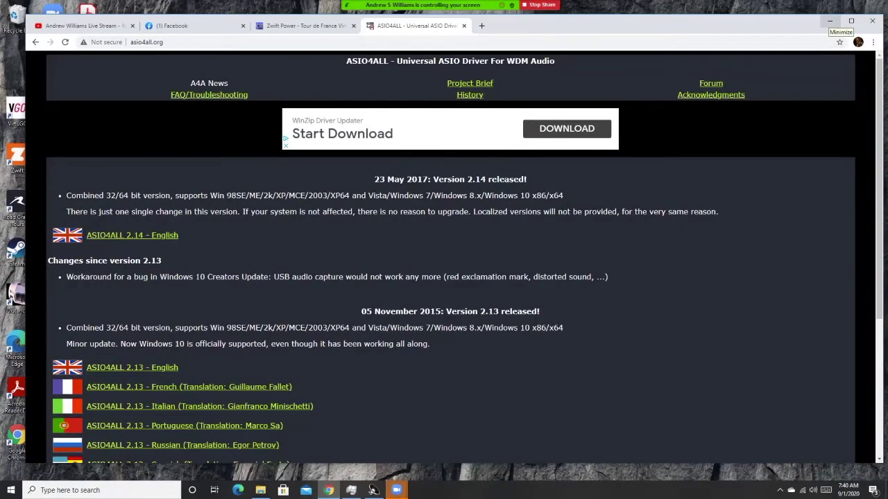
click(830, 21)
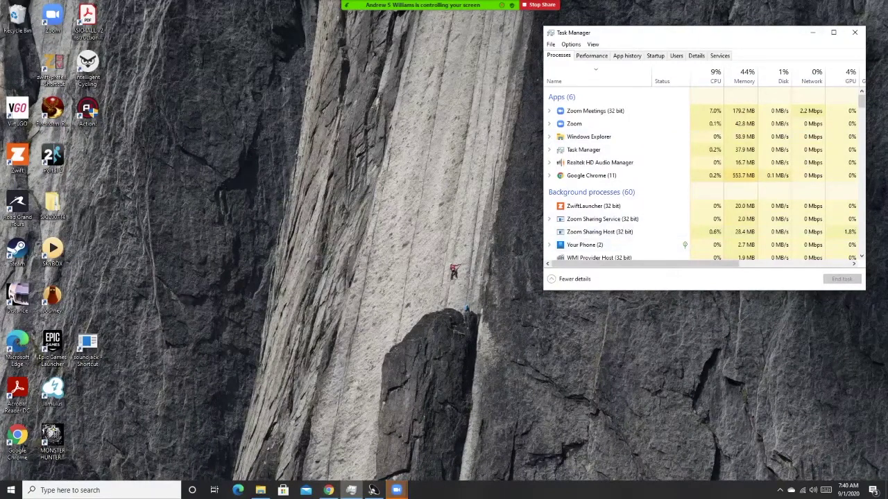
- Switch to File Explorer and open the inner SJC200828 folder within Downloads
click(260, 490)
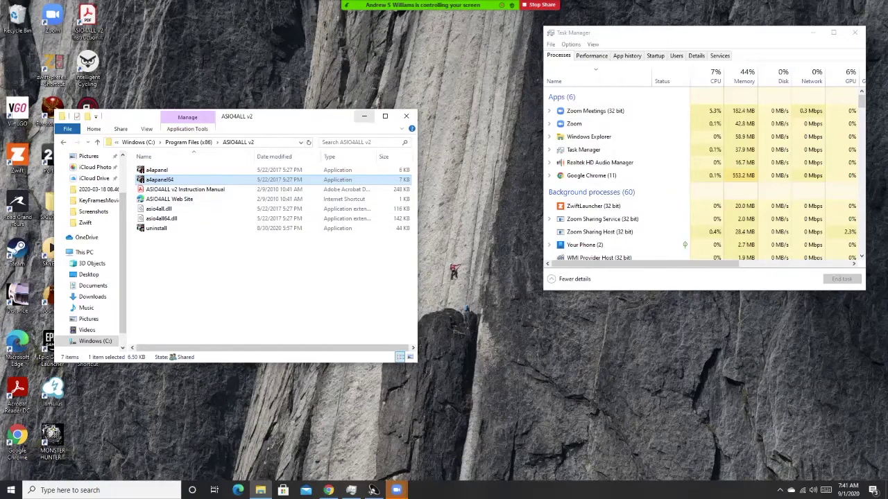
click(364, 116)
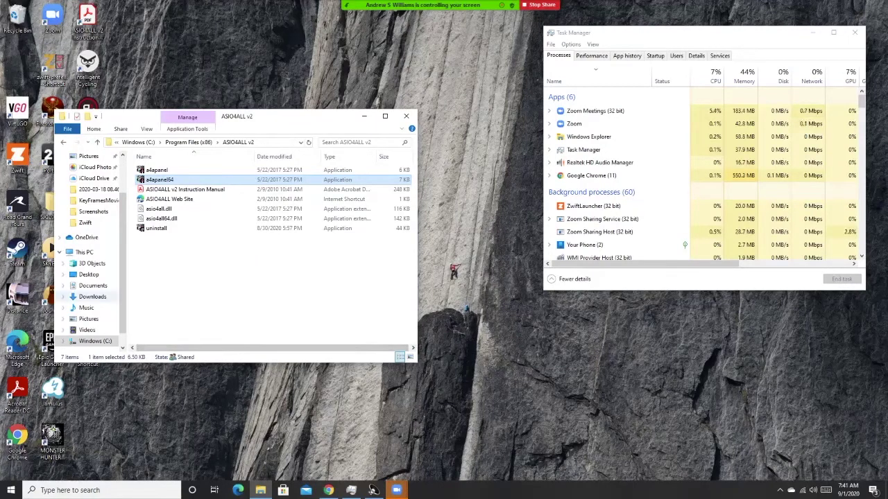
click(92, 296)
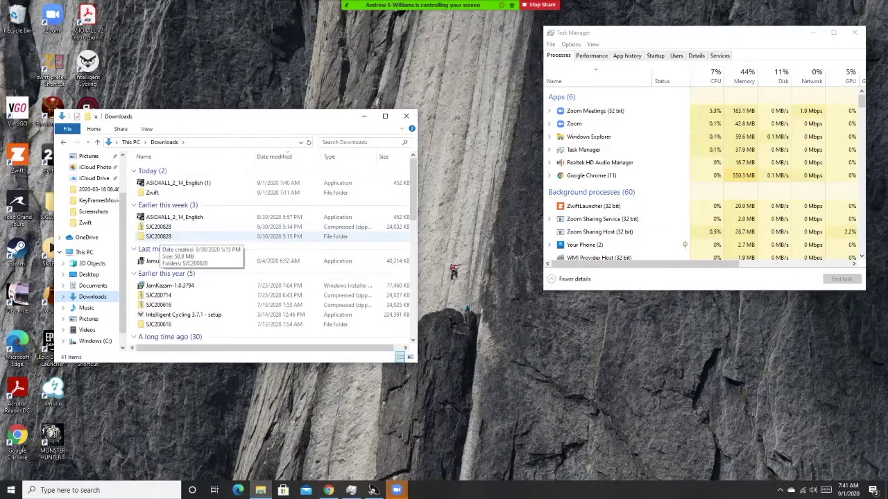
double_click(158, 237)
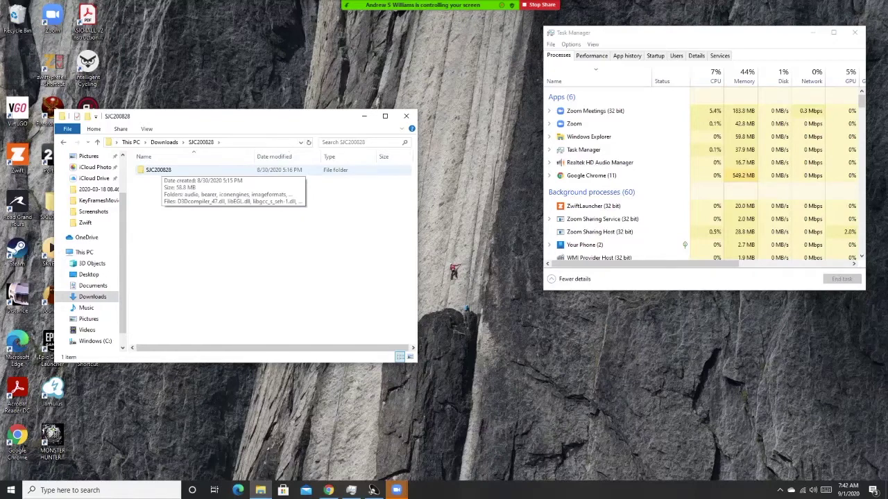
double_click(159, 170)
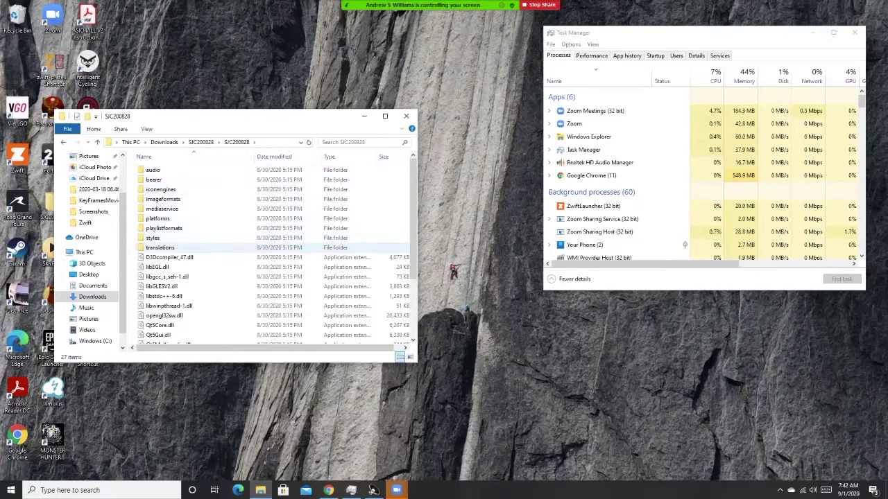
- Create a shortcut to the soundjack application in the SJC200828 folder and minimize the folder window
scroll(278, 254, down, 3)
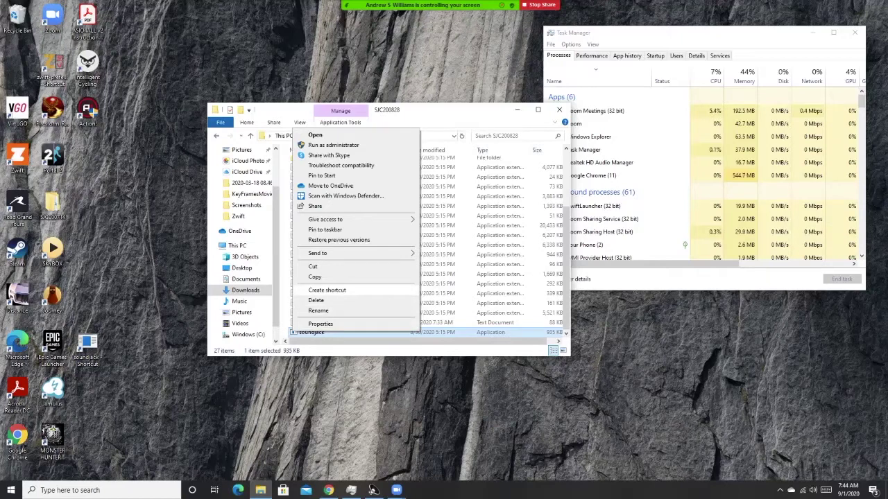
key(Return)
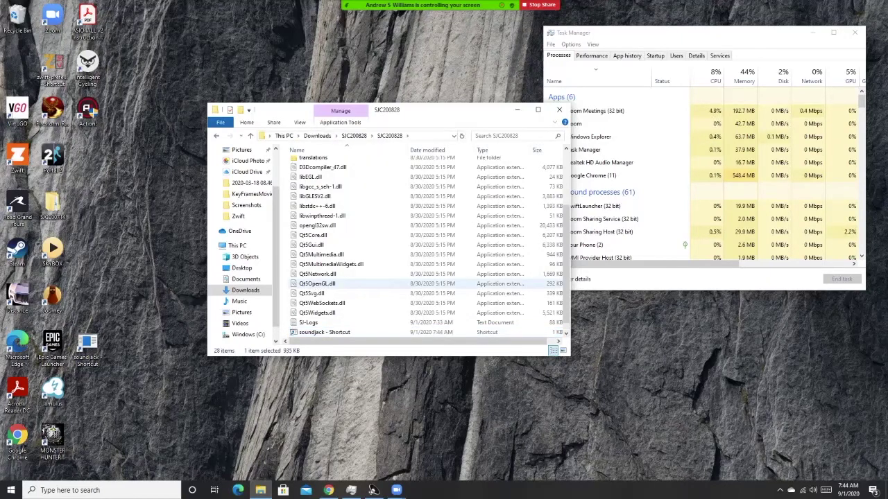
scroll(347, 284, down, 1)
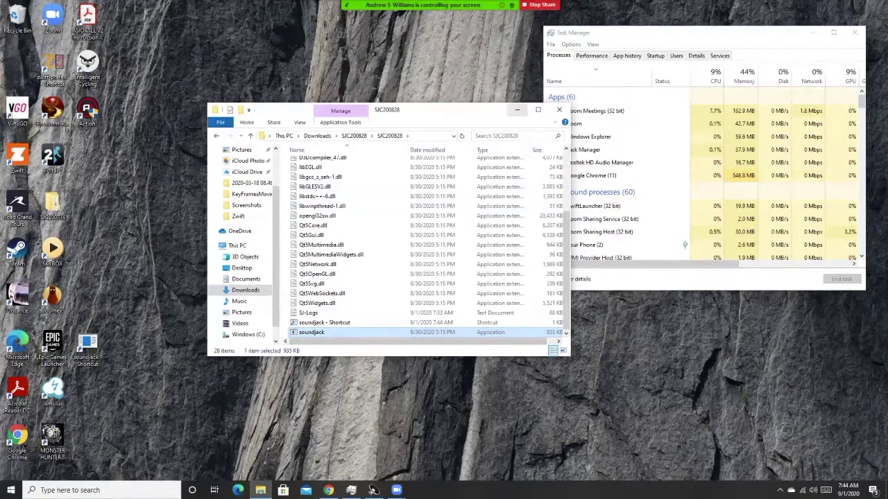
click(517, 110)
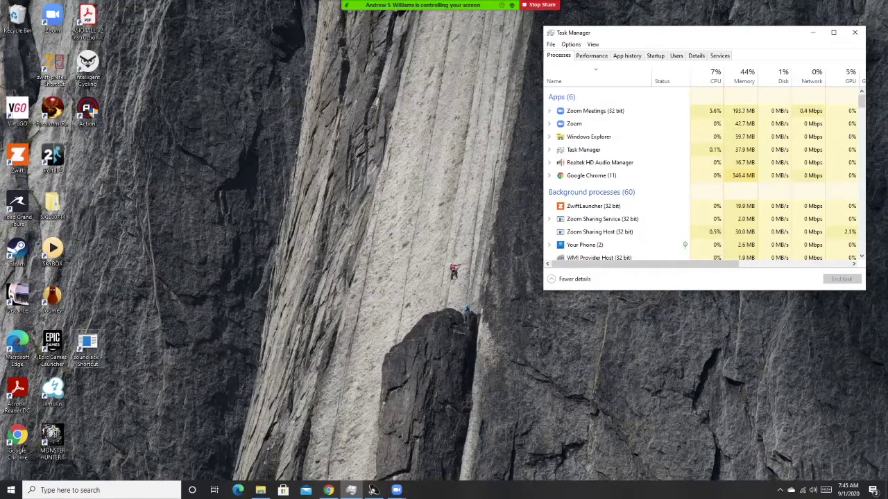
- Launch Soundjack from its desktop shortcut and check for it among the hidden system tray icons
double_click(88, 343)
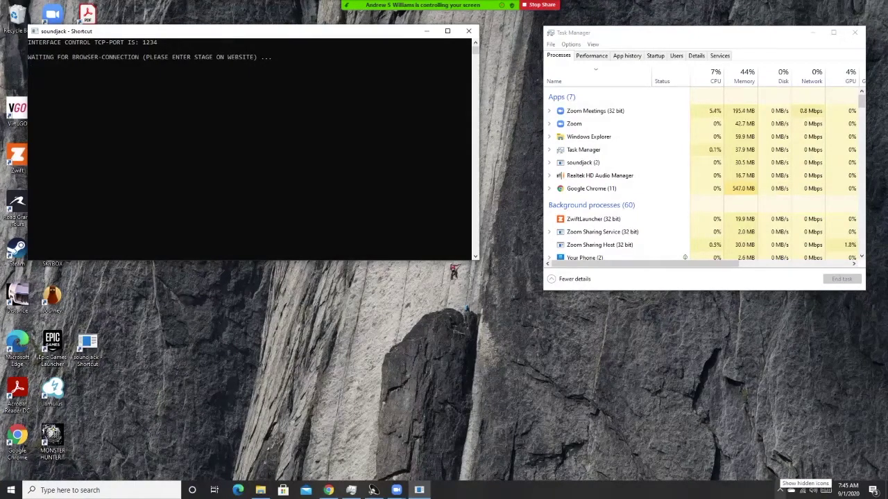
click(780, 489)
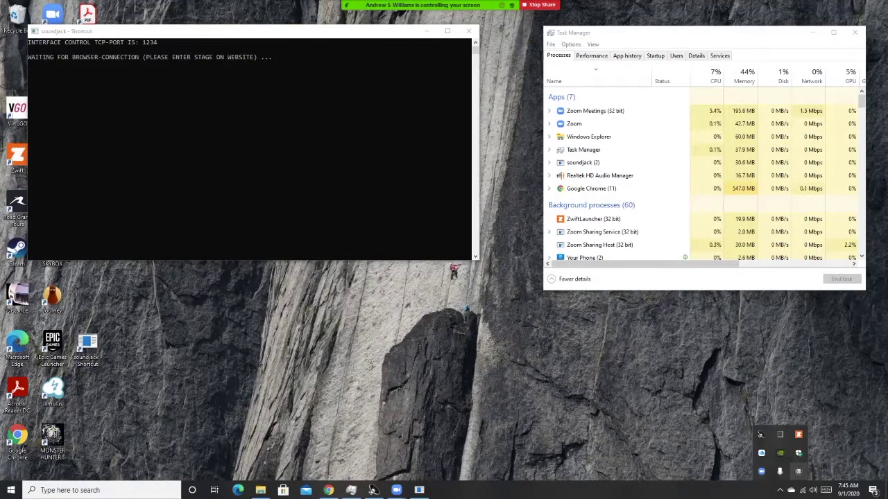
click(88, 347)
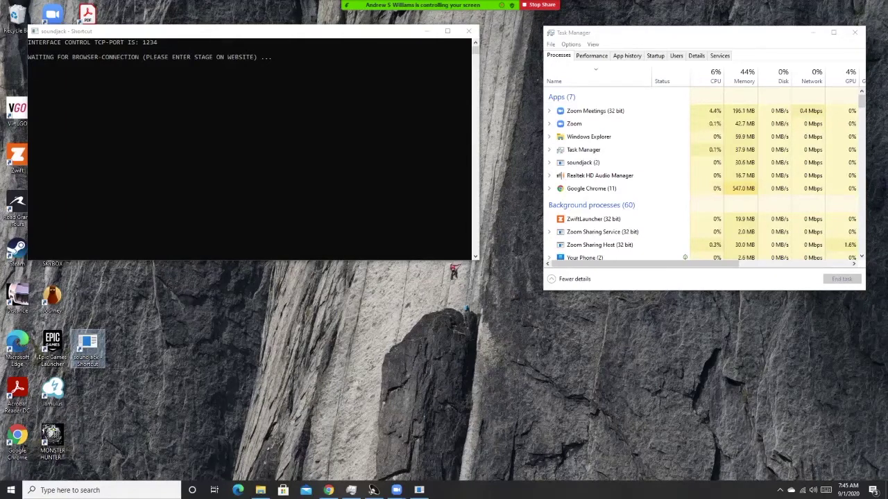
- Switch to Chrome and open the SoundJack website's public stage in a new tab
click(328, 490)
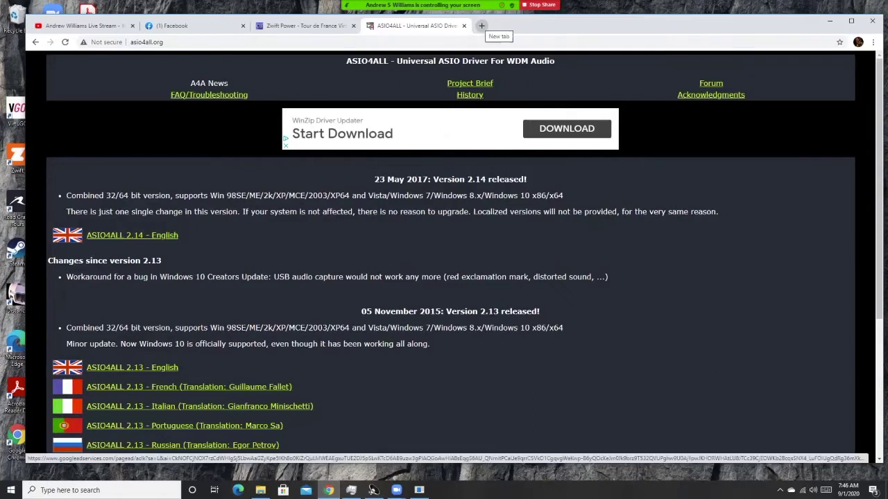
click(482, 26)
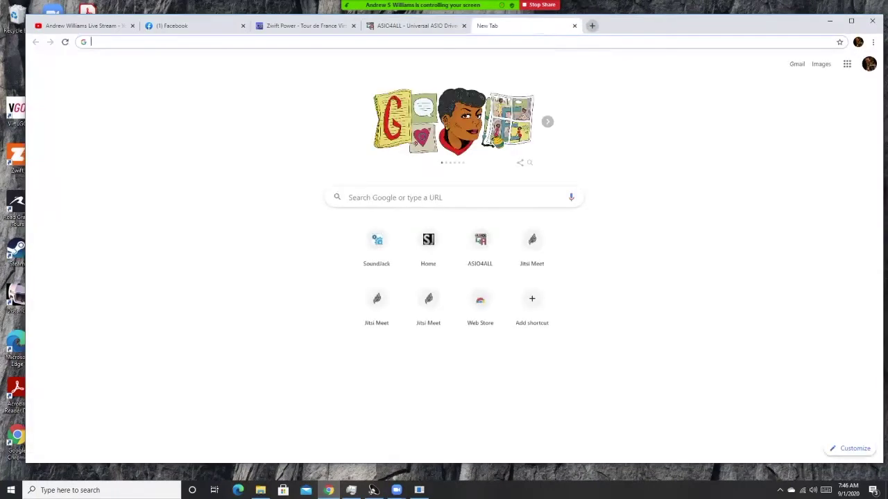
click(377, 246)
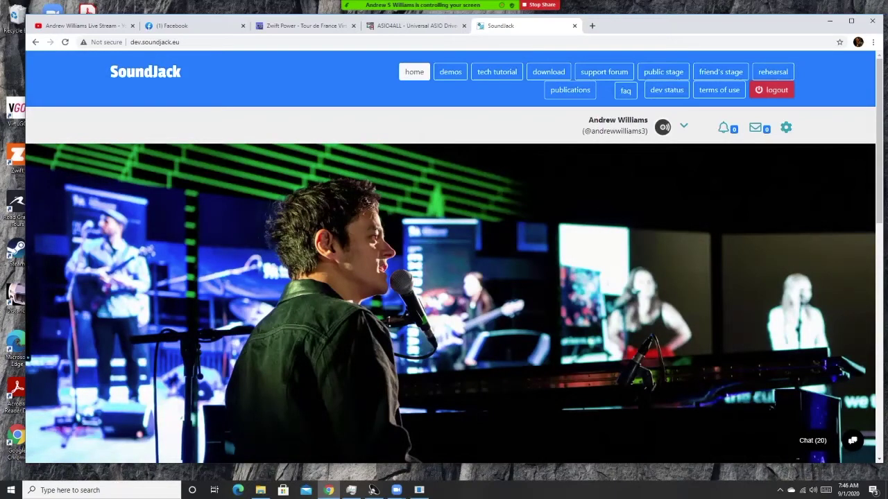
click(663, 72)
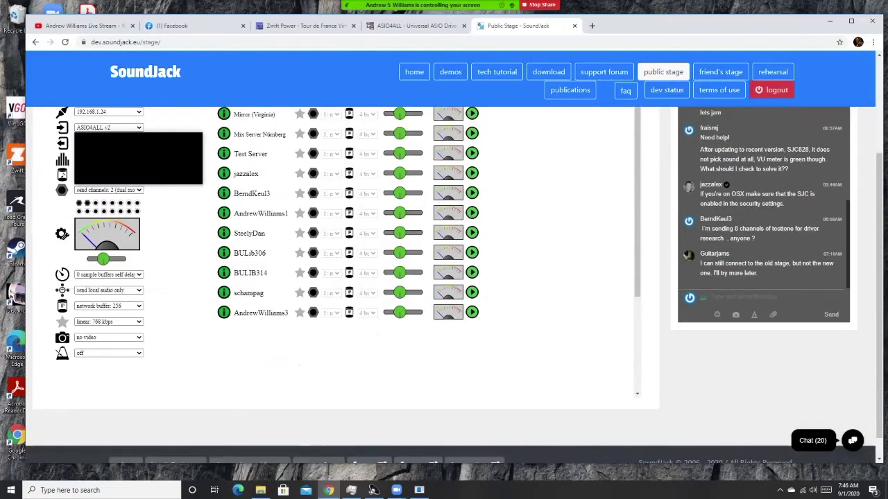
- Choose ASIO4ALL v2 as both the audio input device and the audio output device on the public stage
click(118, 146)
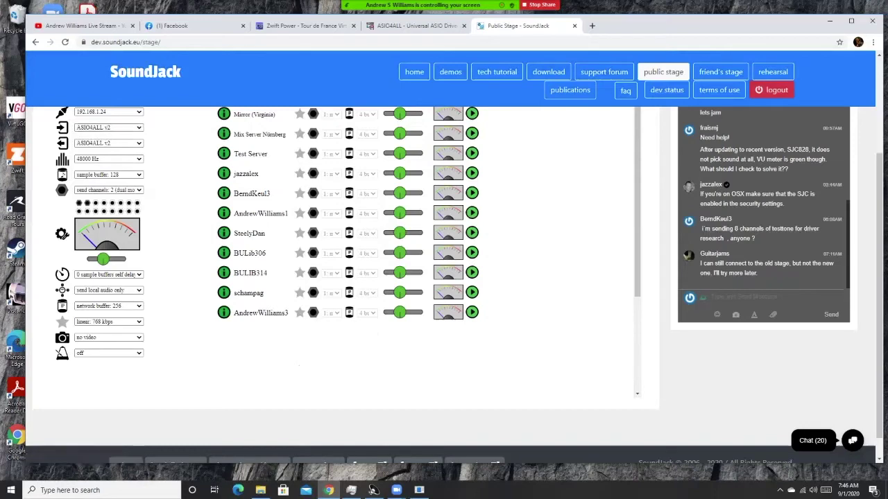
click(108, 127)
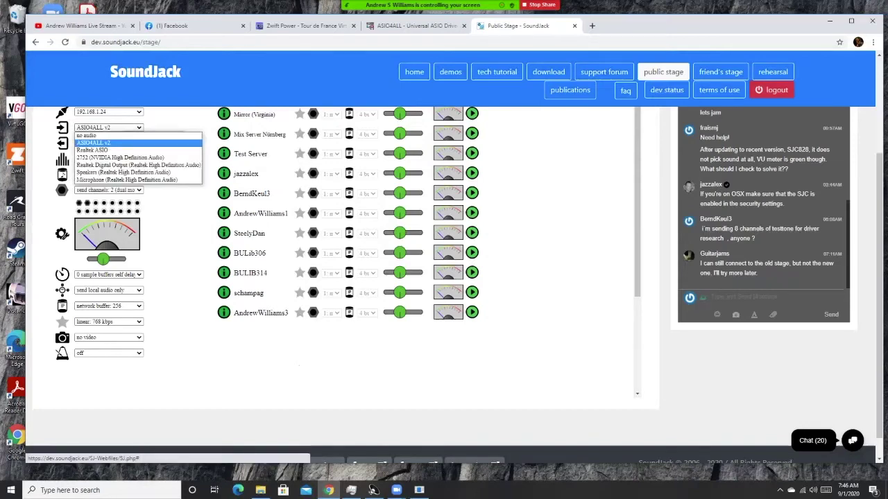
click(104, 144)
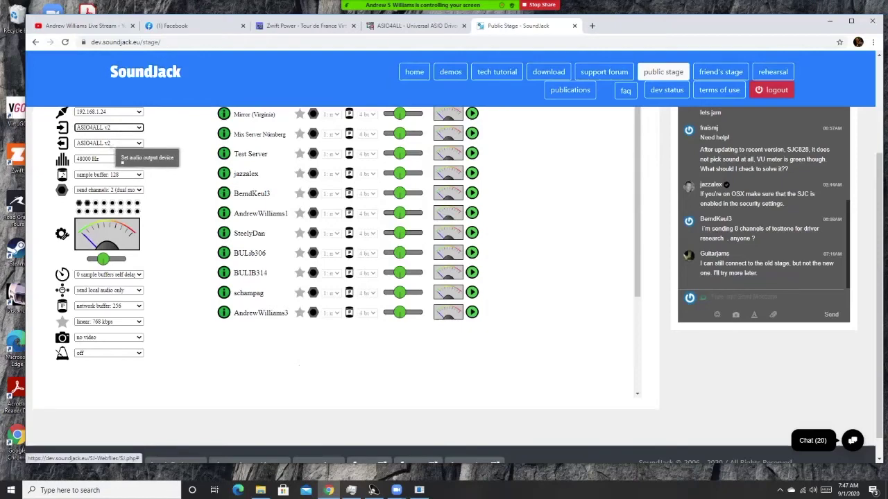
click(118, 143)
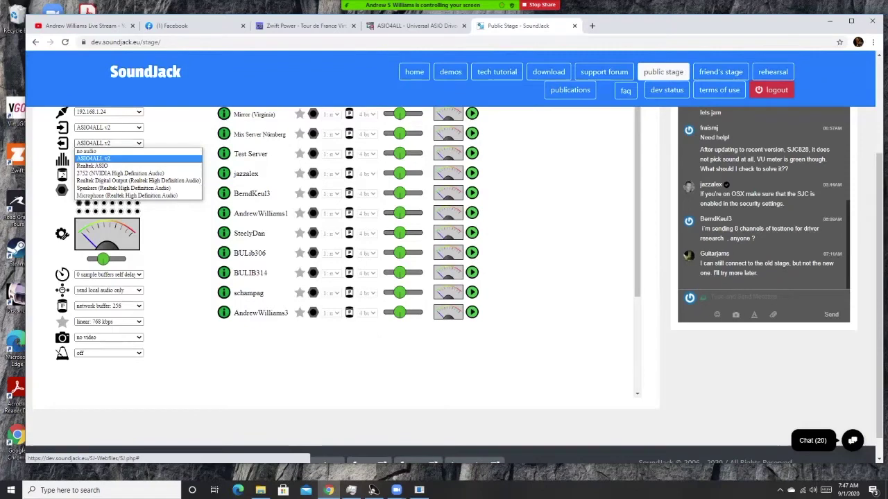
key(Escape)
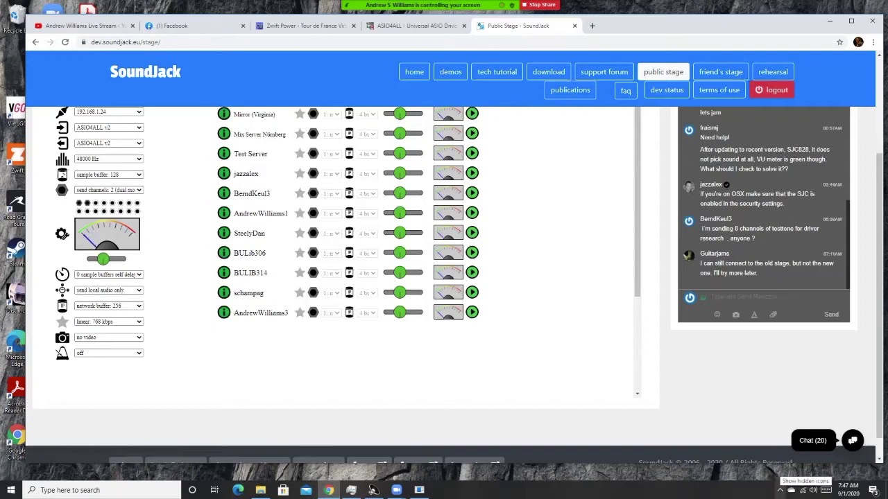
- Open the ASIO4ALL control panel from the hidden tray icons, review its WDM device list and buffer settings, and close it
click(780, 490)
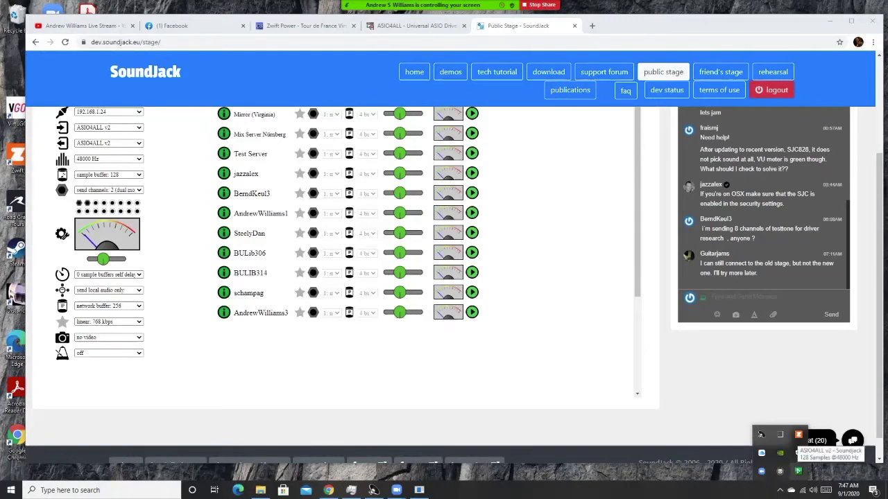
click(798, 452)
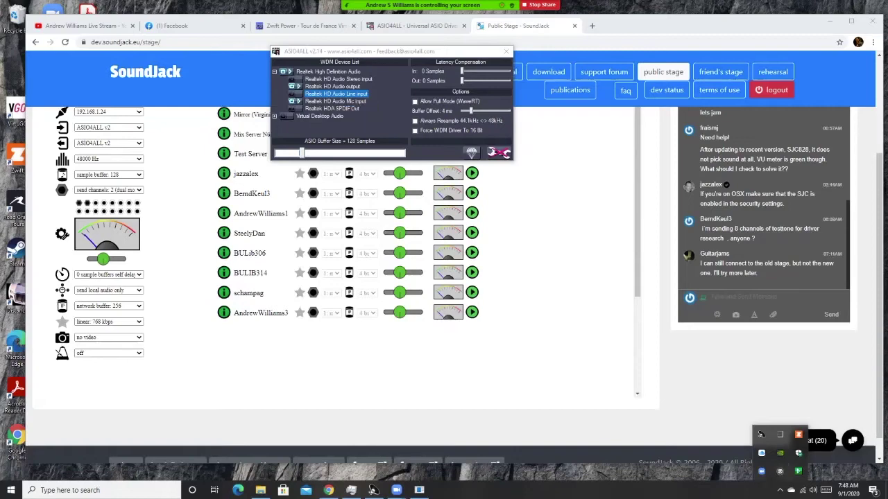
mouse_move(347, 94)
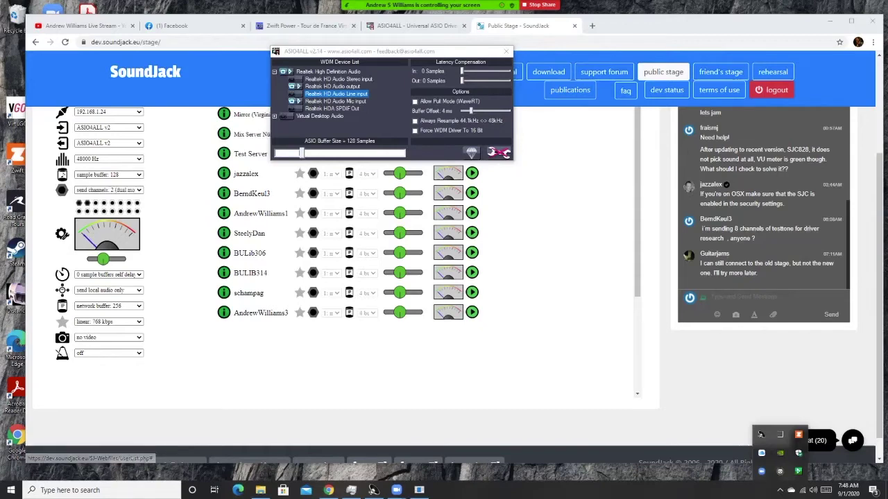
key(Escape)
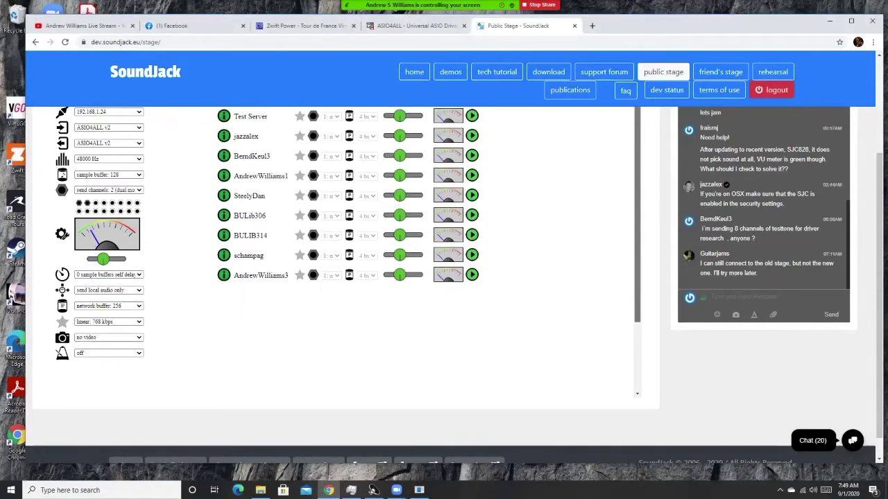
- Look over the public stage's local audio settings and its list of servers and participants
scroll(346, 208, down, 2)
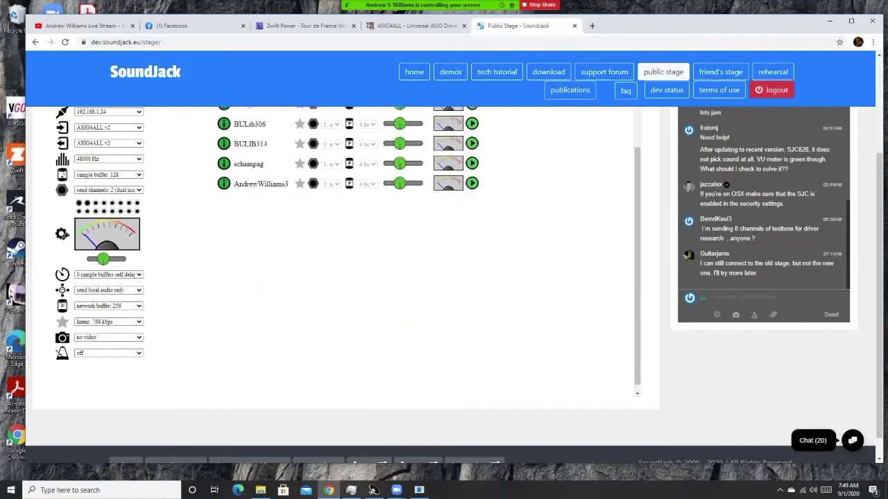
scroll(347, 242, down, 2)
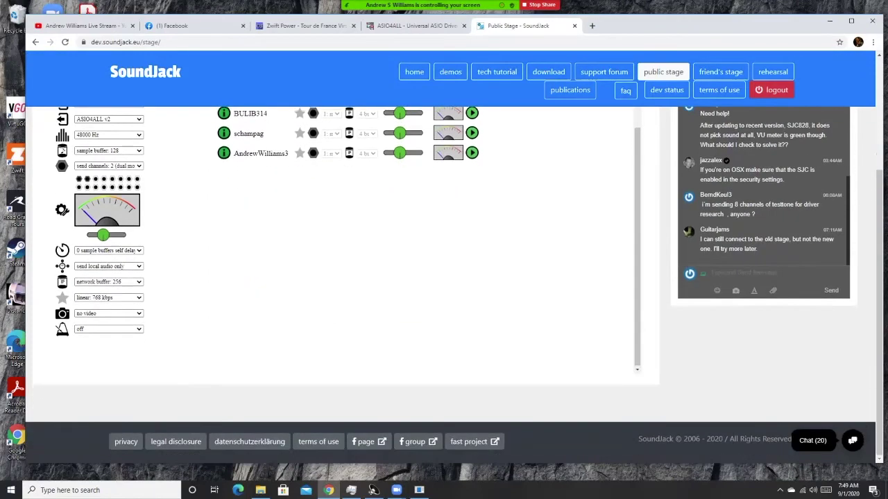
scroll(347, 208, up, 3)
scroll(347, 208, down, 2)
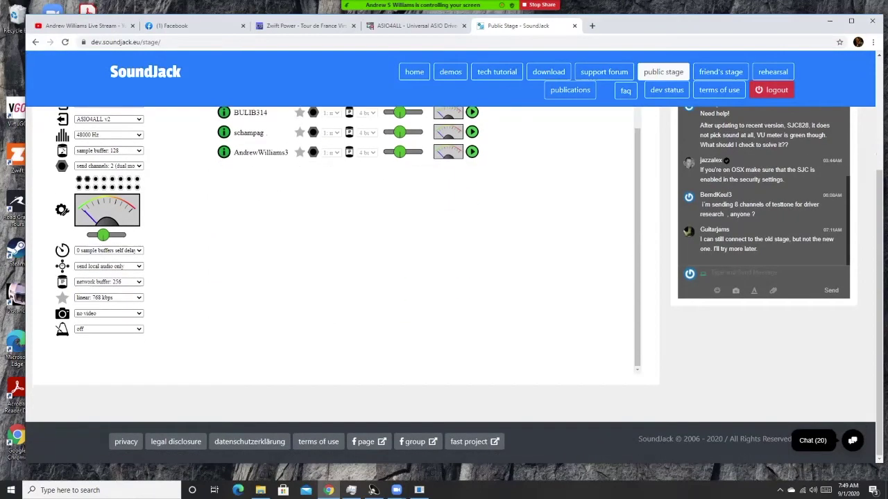
scroll(347, 242, up, 3)
scroll(347, 242, down, 1)
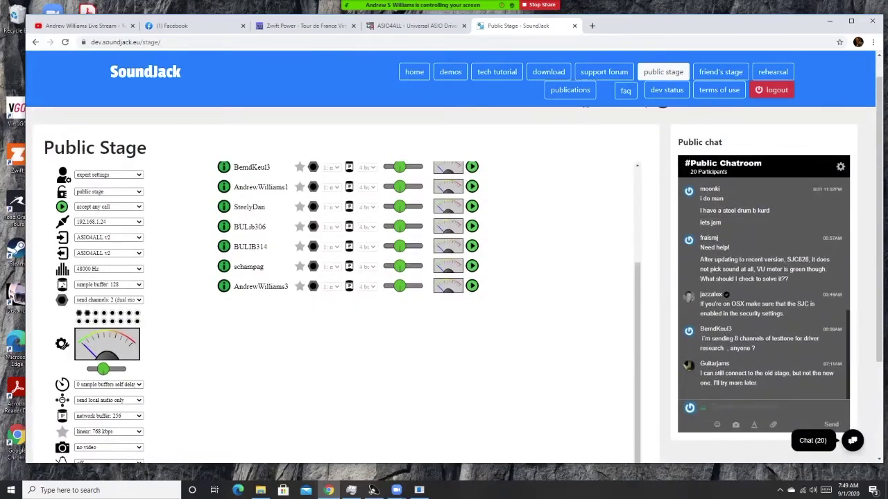
scroll(347, 243, down, 2)
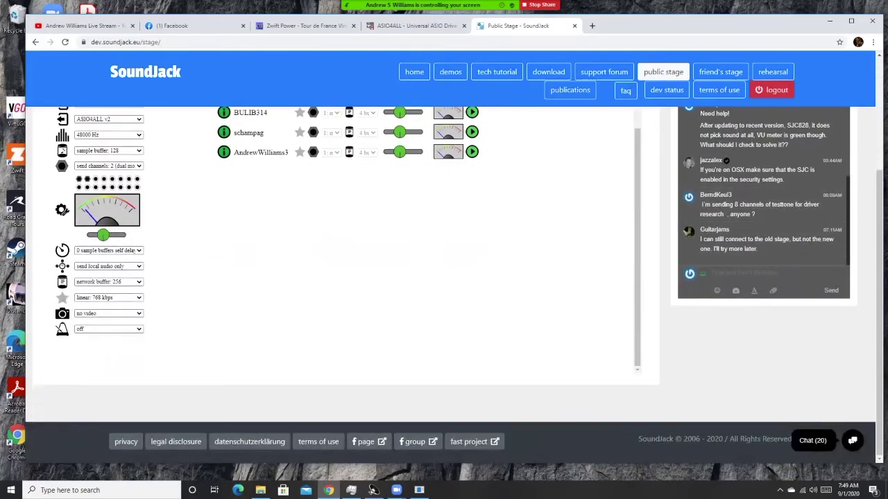
scroll(347, 277, up, 3)
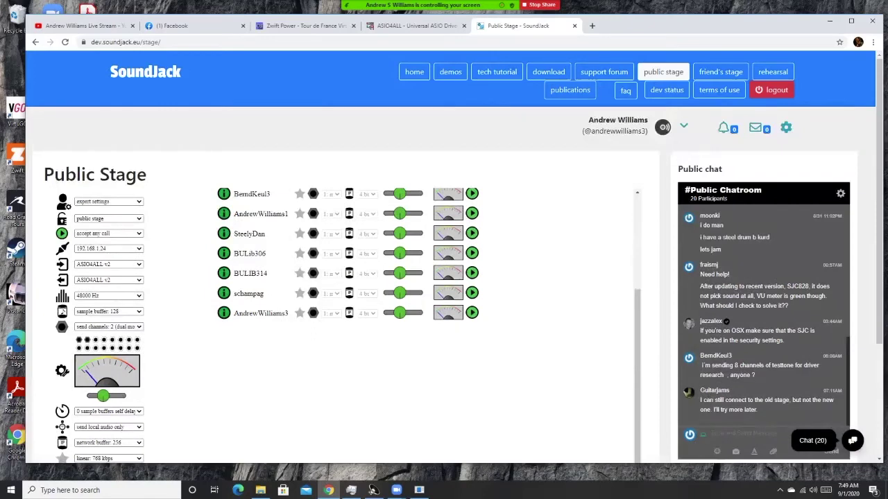
scroll(347, 263, up, 1)
scroll(347, 312, up, 3)
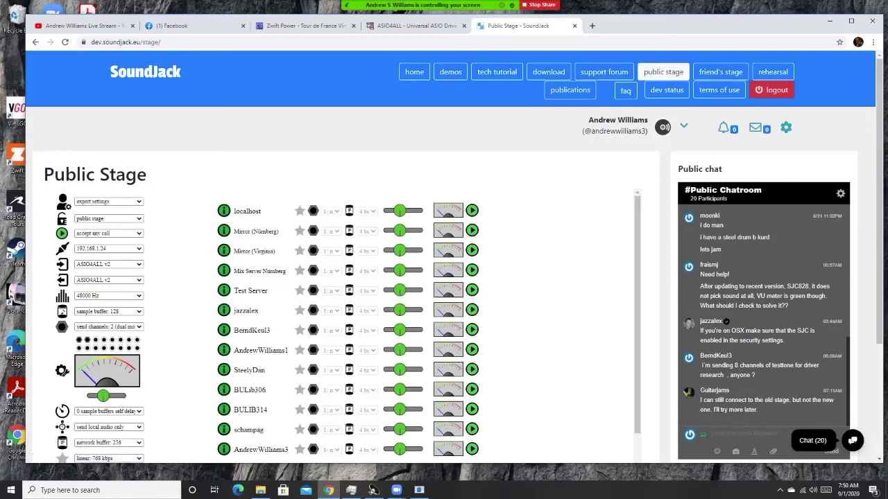
- Lower the local level slider beneath the audio meter and connect to localhost for a test
scroll(102, 395, down, 2)
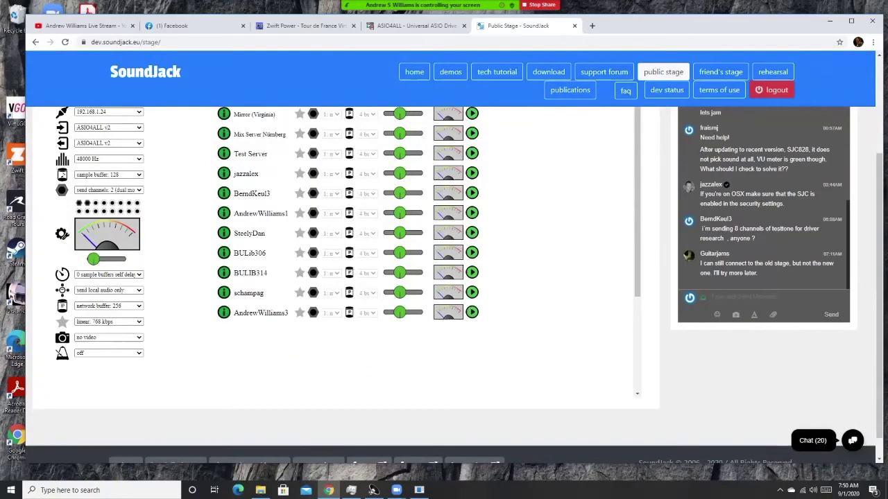
scroll(443, 277, up, 2)
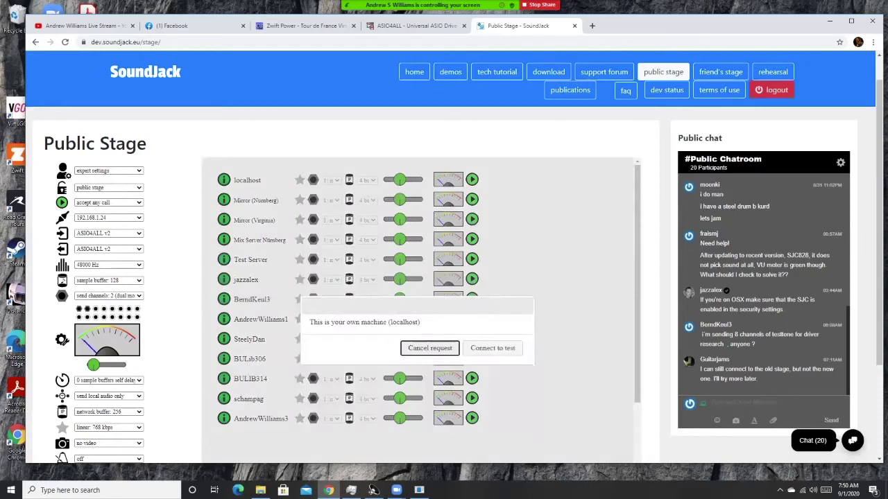
click(492, 347)
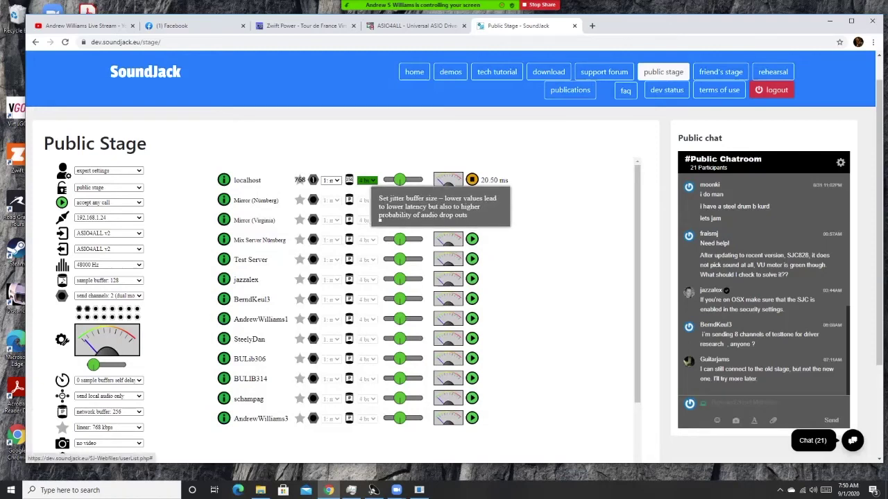
- Set the jitter buffer of the localhost connection to 1 buffered packet and check the local settings
click(367, 180)
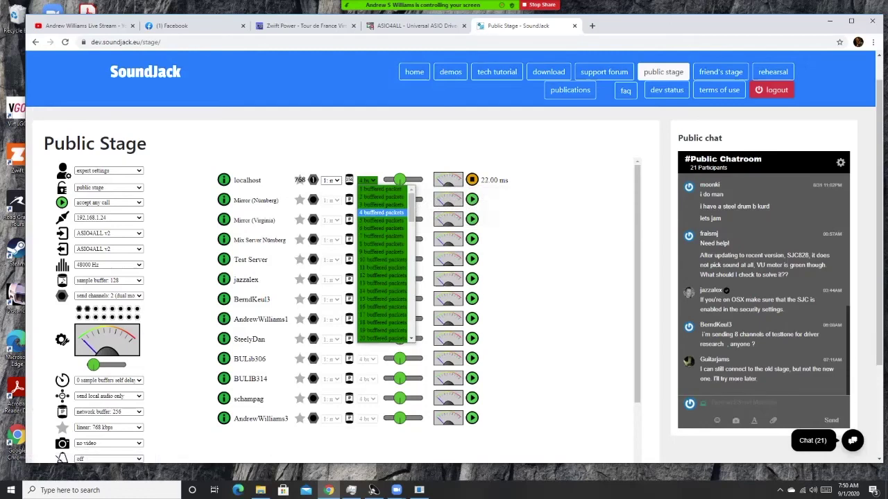
scroll(381, 278, down, 2)
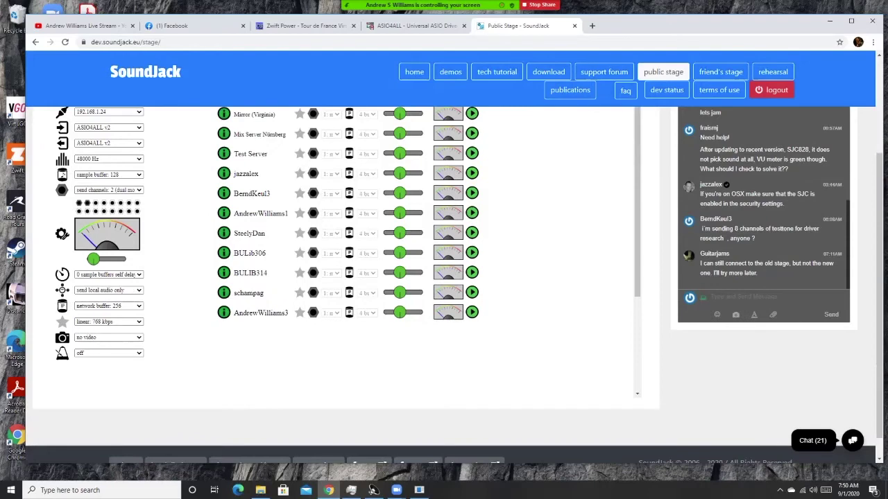
scroll(381, 278, up, 3)
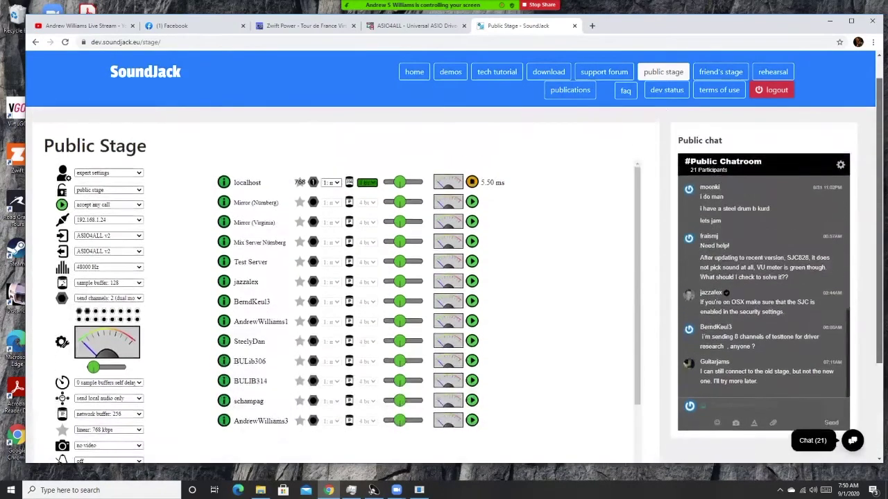